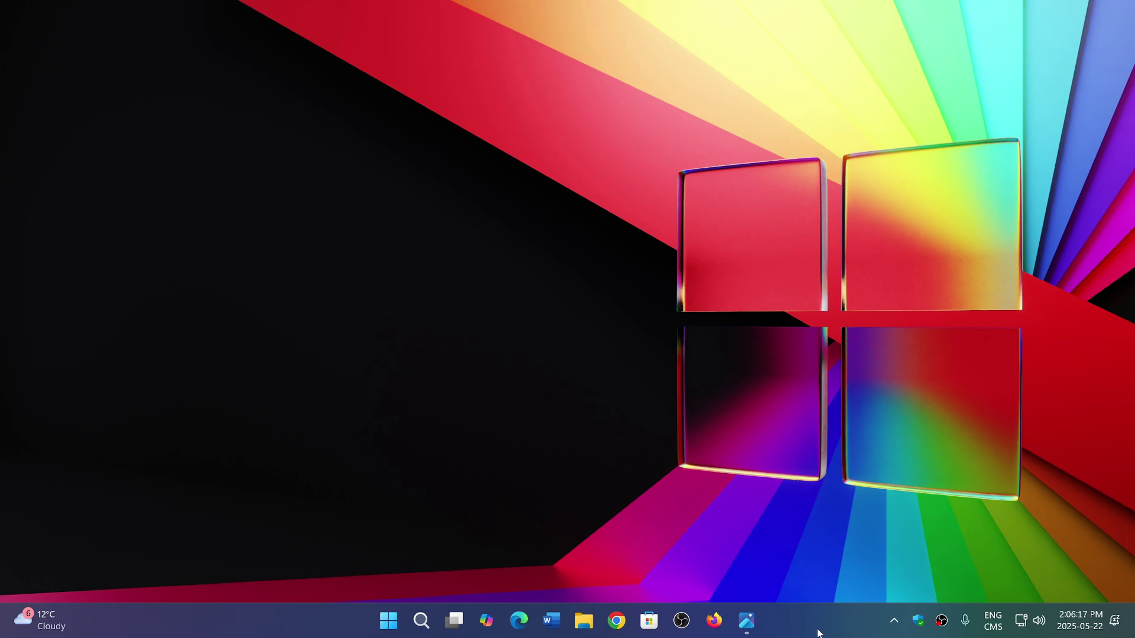
Restore the Photos window showing windows-11-recall.webp from the taskbar.
click(747, 625)
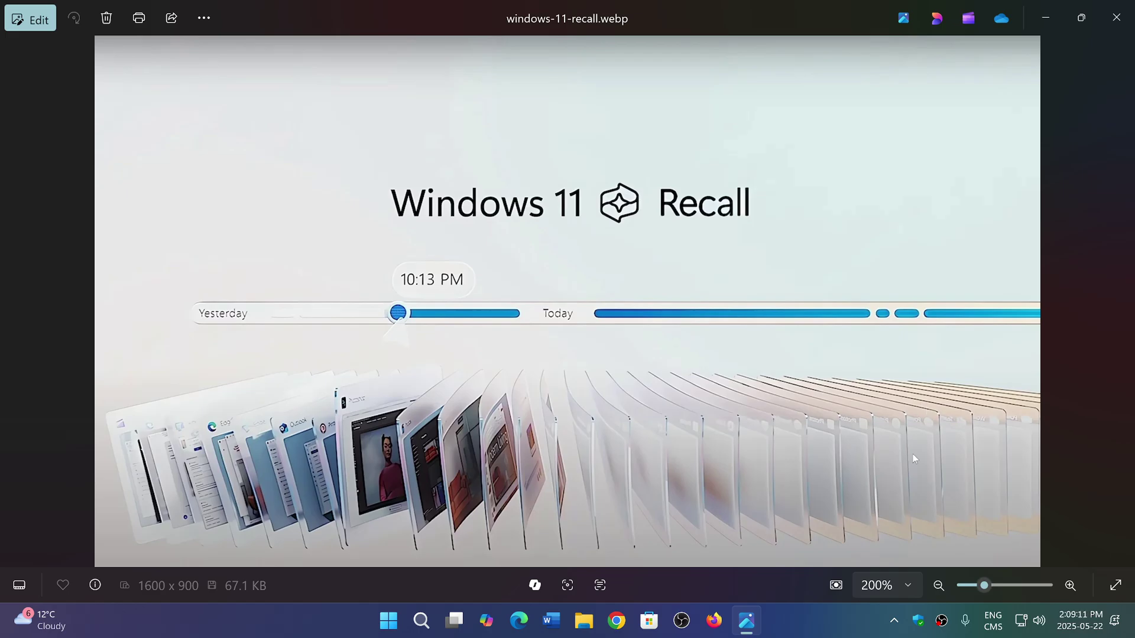
Move focus off the Photos window by clicking an empty spot on the taskbar.
click(829, 622)
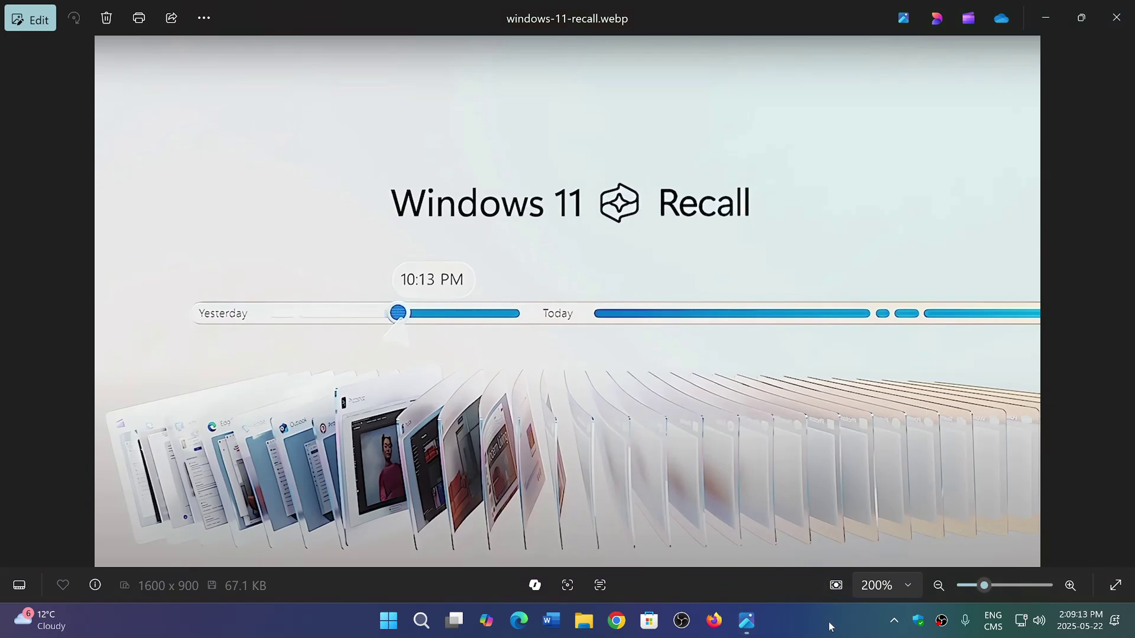